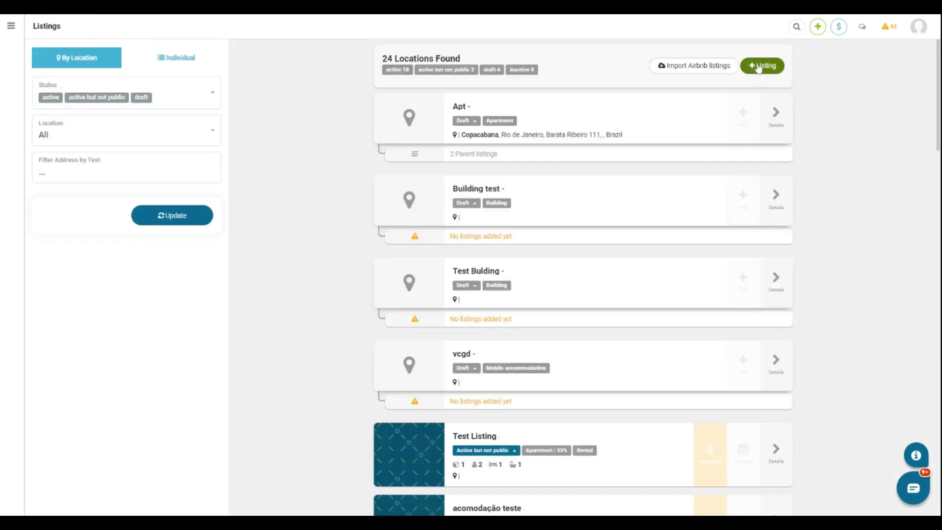
# Step: Create a new location of type Building with the internal reference "Test"
pyautogui.click(758, 67)
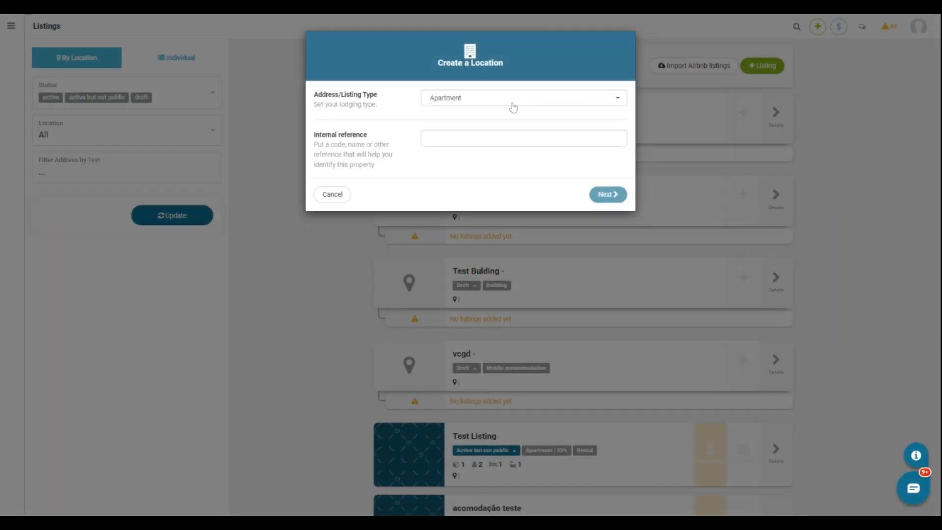
pyautogui.click(513, 104)
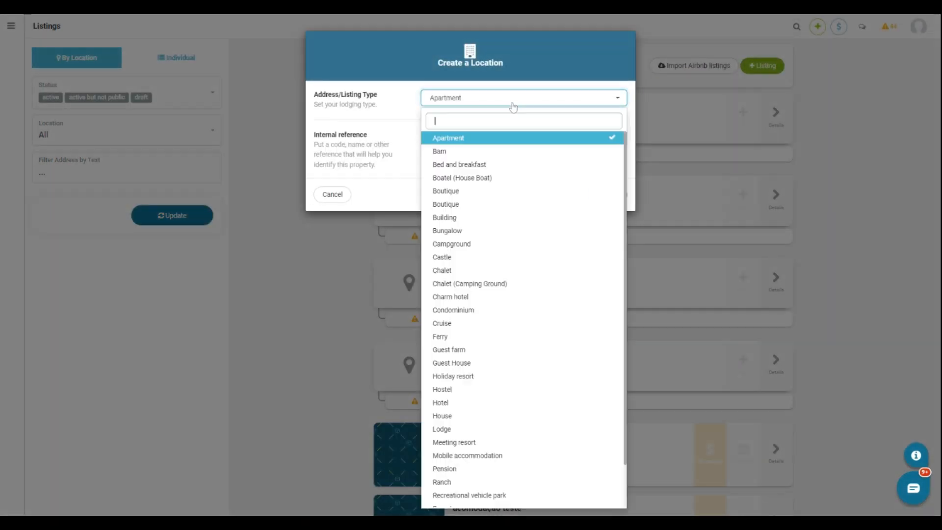
pyautogui.click(451, 222)
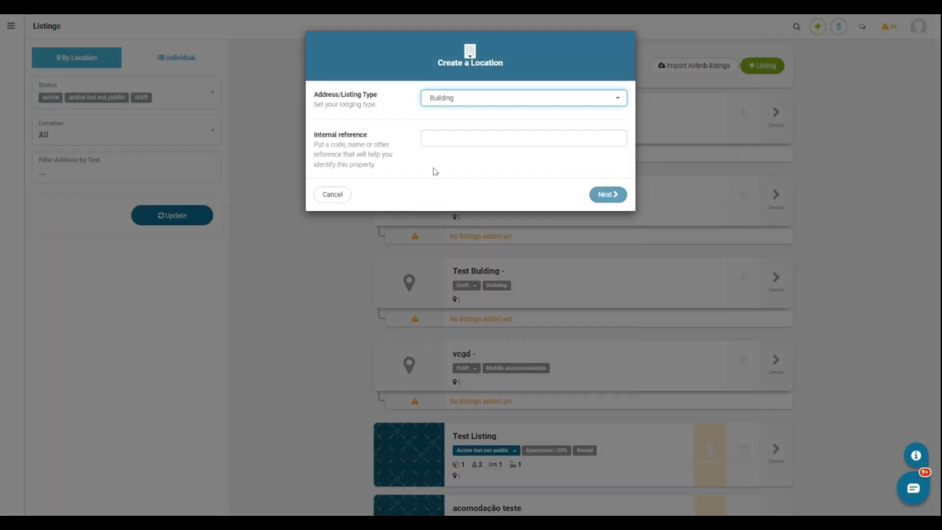
pyautogui.click(455, 139)
pyautogui.write('Test')
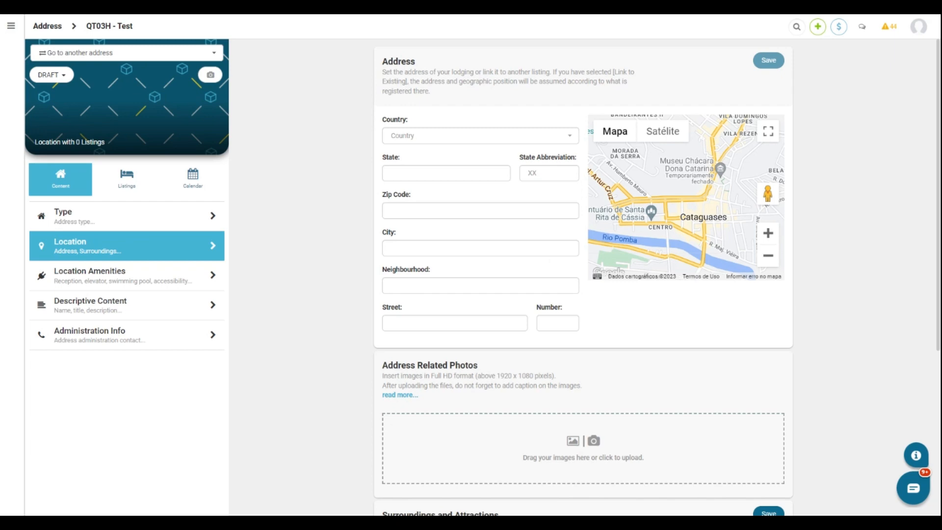
# Step: Add a new item under Surroundings and Attractions and go through its type, name, distance and unit fields
pyautogui.scroll(-5, 656, 326)
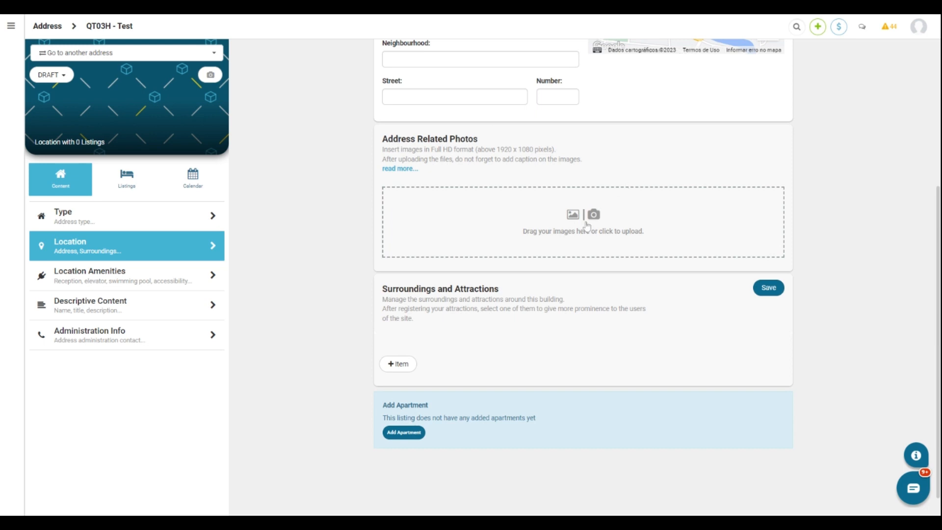
pyautogui.scroll(-1, 588, 226)
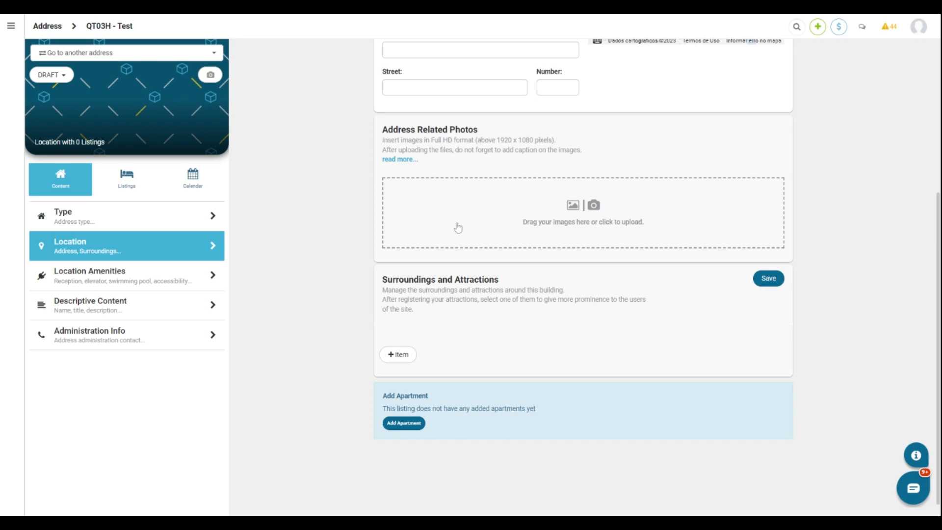
pyautogui.scroll(-1, 493, 241)
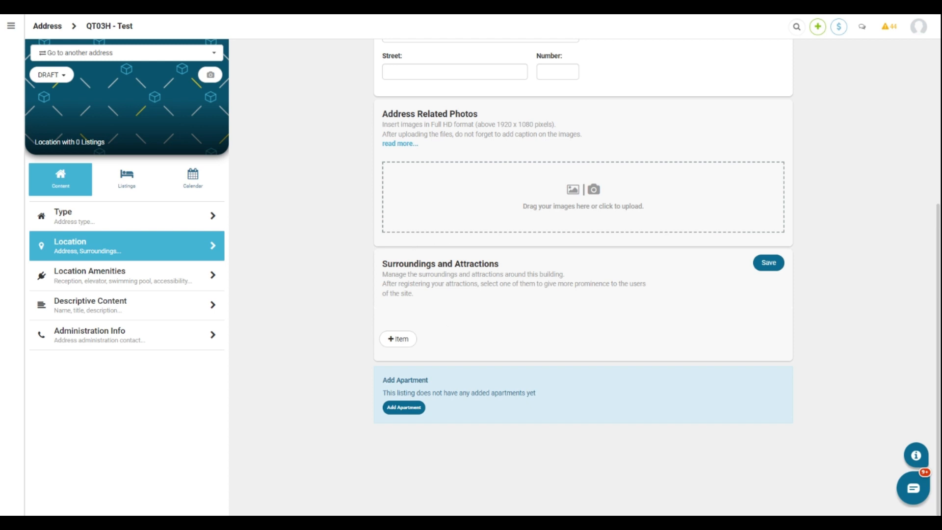
pyautogui.click(400, 340)
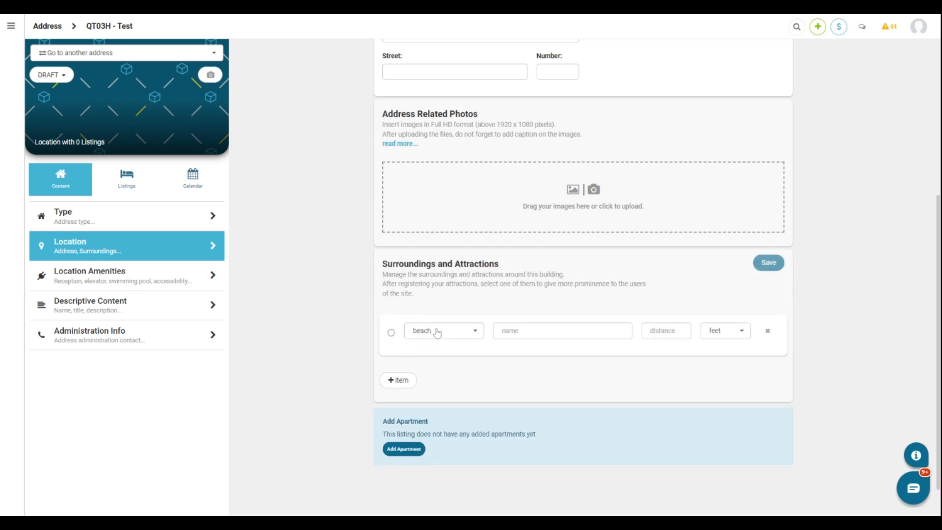
pyautogui.click(437, 333)
pyautogui.click(502, 330)
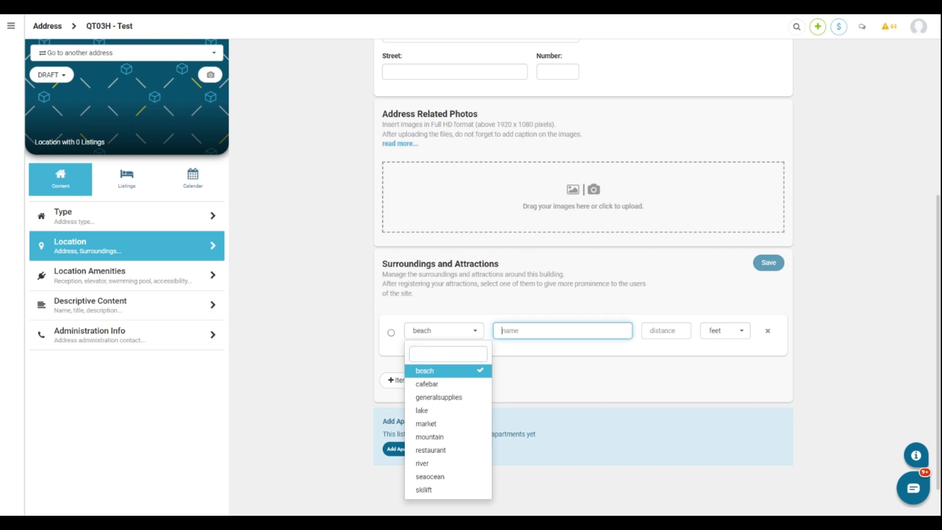
pyautogui.press('Tab')
pyautogui.click(729, 335)
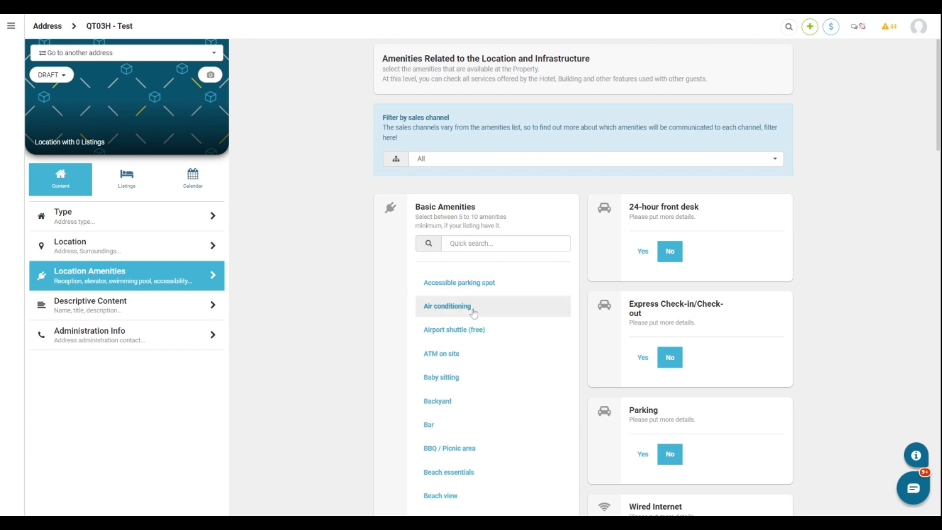
# Step: Select Air conditioning and Baby sitting as the location's basic amenities and save them
pyautogui.click(496, 307)
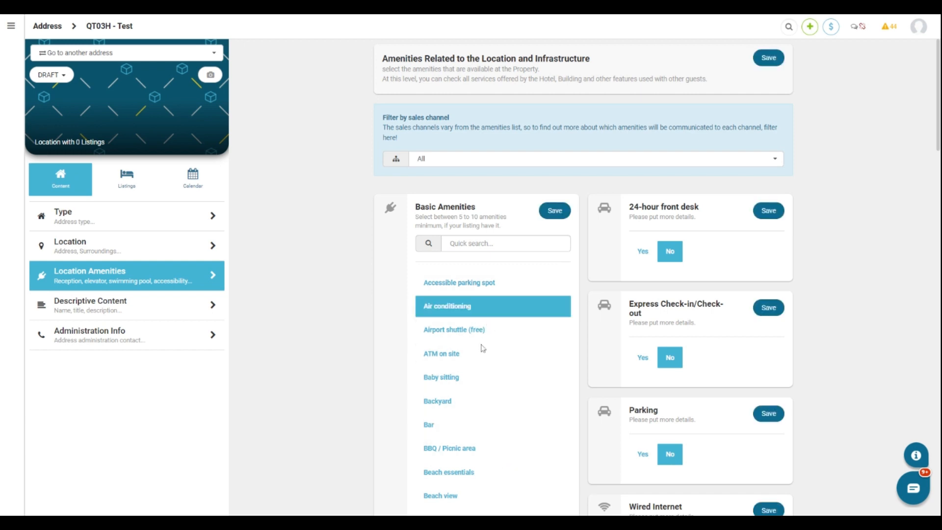
pyautogui.click(470, 376)
pyautogui.click(555, 212)
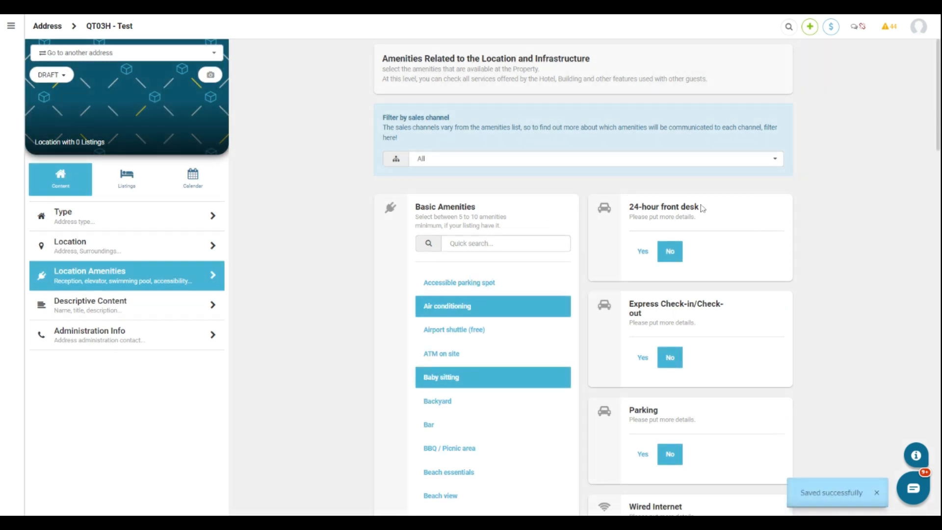
# Step: Set Express Check-in/Check-out to Yes, bring up its Airbnb Instruction field and review the remaining amenity cards
pyautogui.scroll(-2, 732, 231)
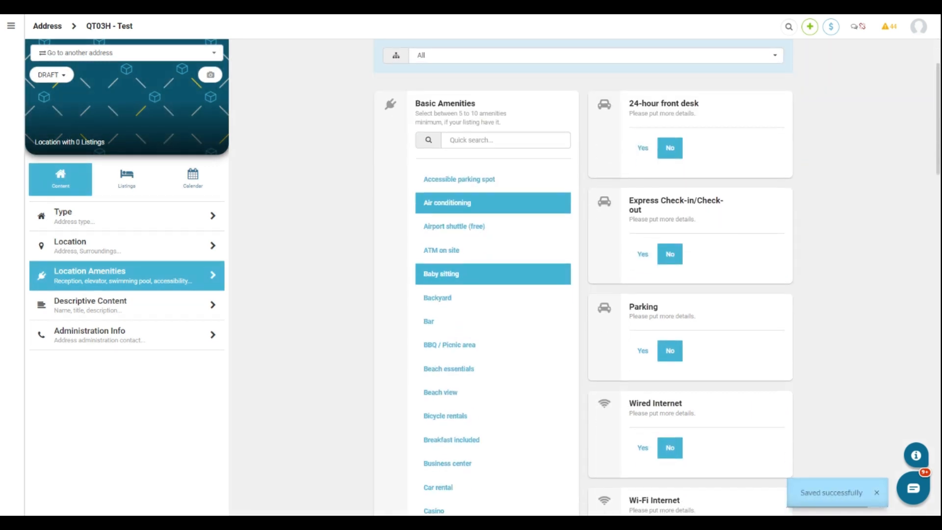
pyautogui.click(642, 254)
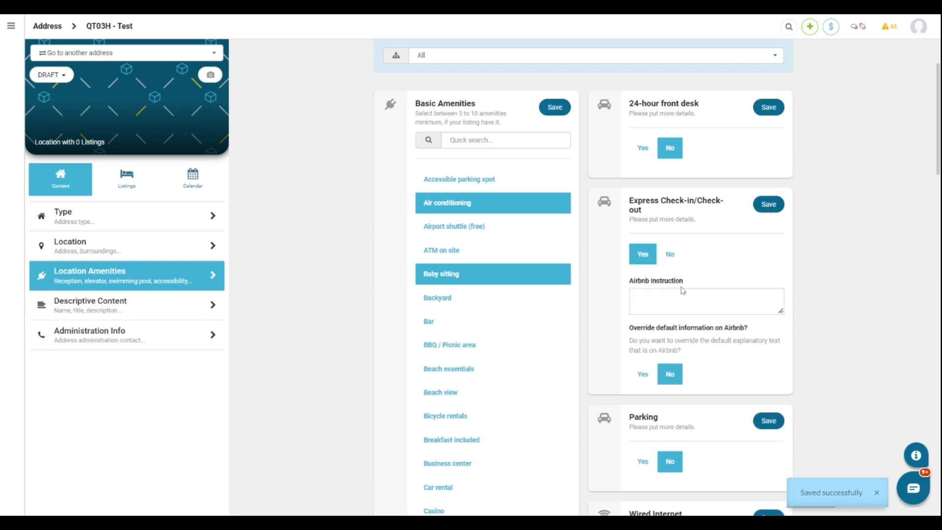
pyautogui.click(638, 298)
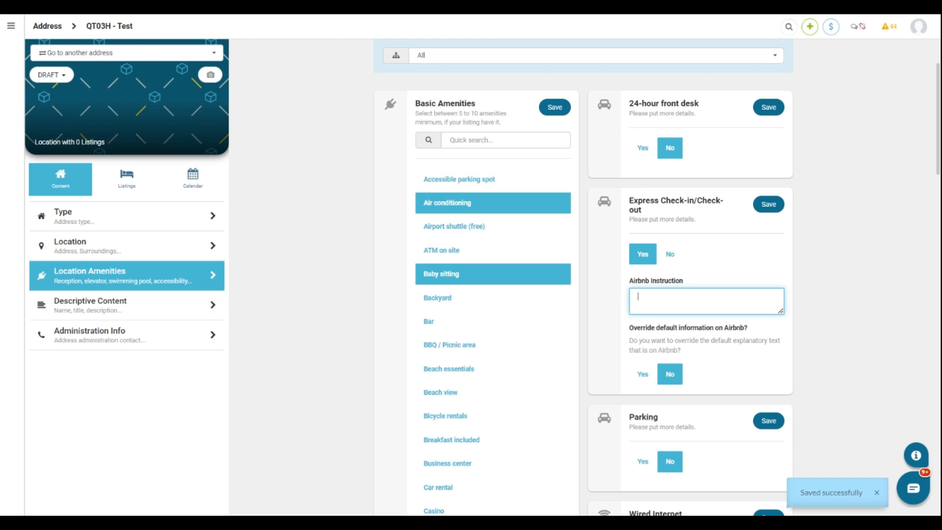
pyautogui.scroll(-3, 677, 275)
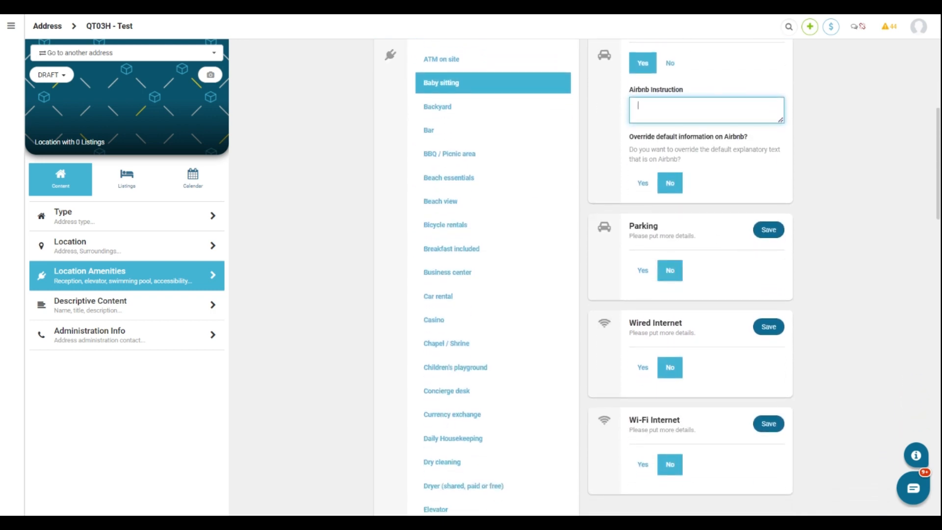
pyautogui.scroll(-2, 694, 428)
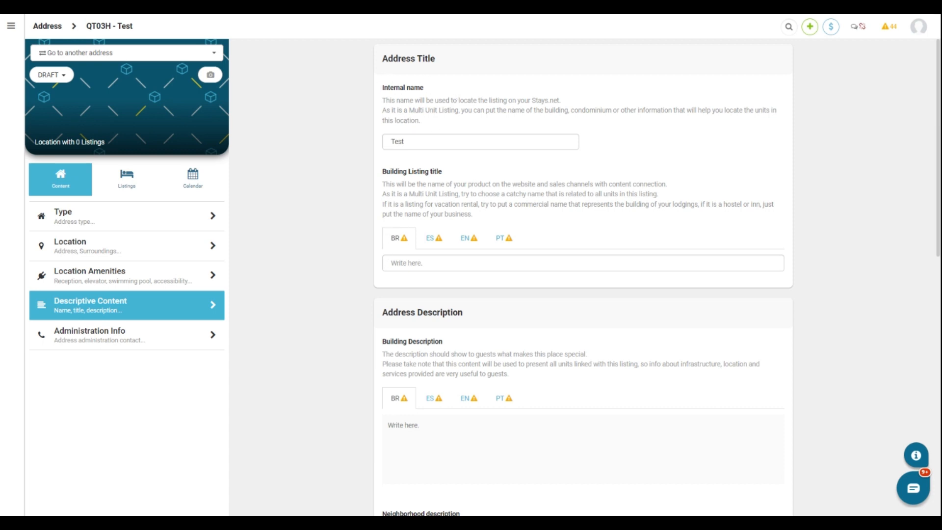
# Step: Review the building, neighborhood and locomotion description fields in the location's descriptive content
pyautogui.scroll(-5, 511, 272)
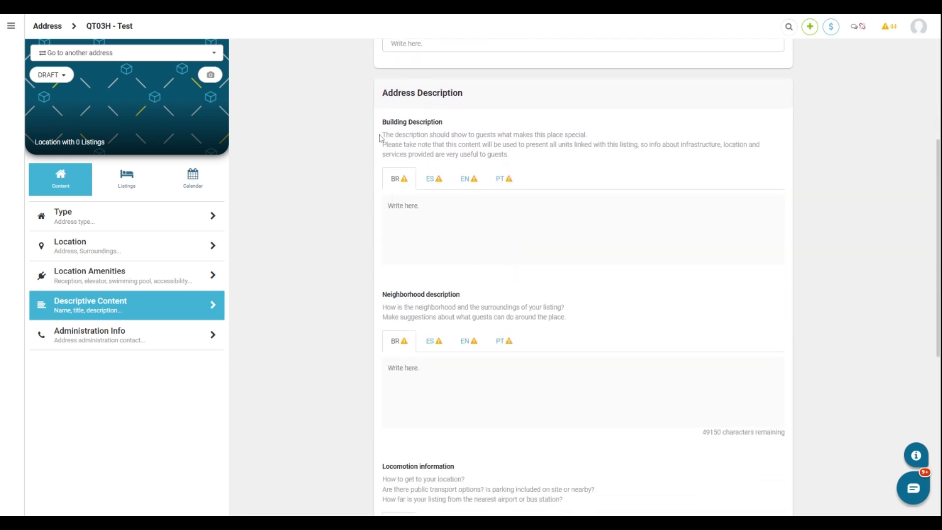
pyautogui.moveTo(381, 137); pyautogui.dragTo(503, 169)
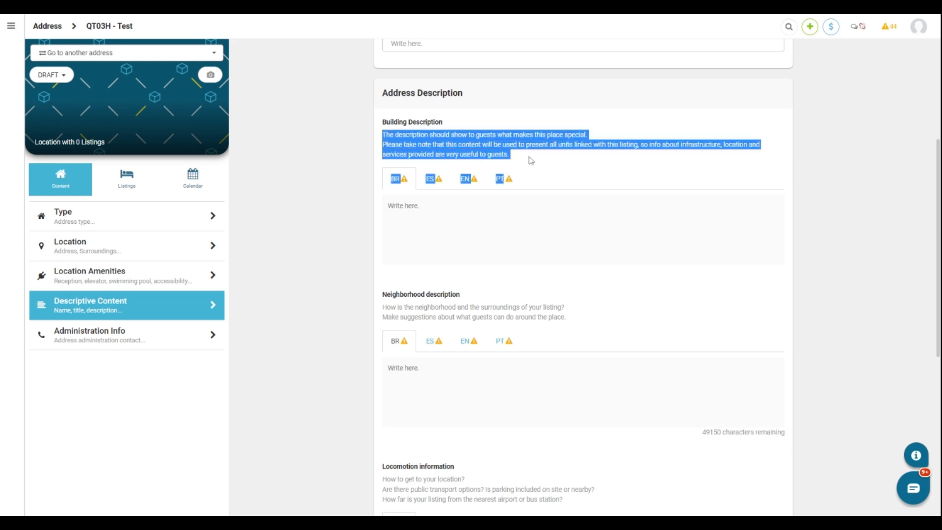
pyautogui.click(532, 161)
pyautogui.scroll(-2, 533, 160)
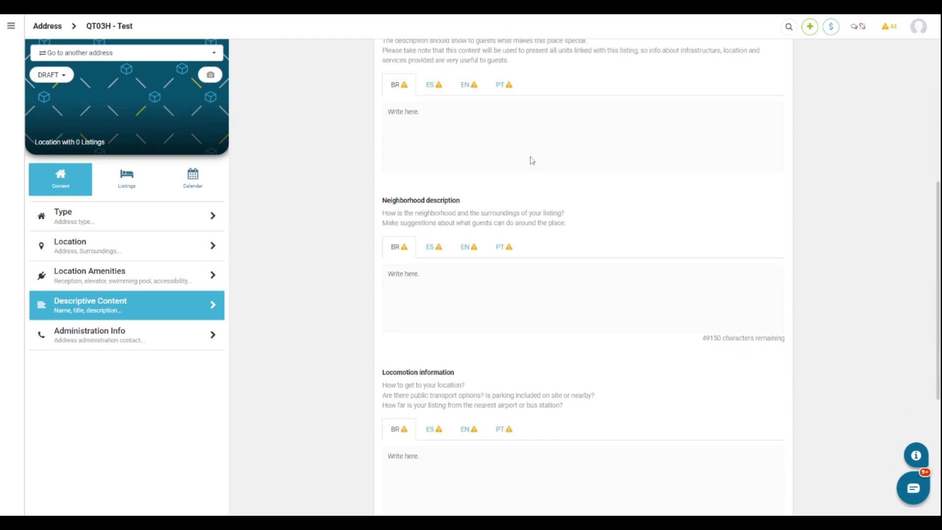
pyautogui.scroll(4, 530, 160)
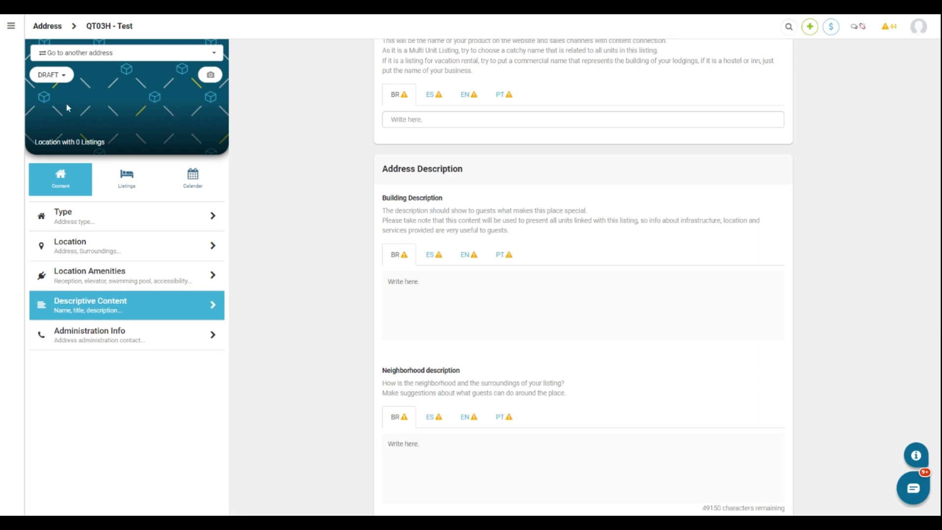
# Step: Change the Test location's status from draft to Active and open its cover photo option
pyautogui.click(64, 75)
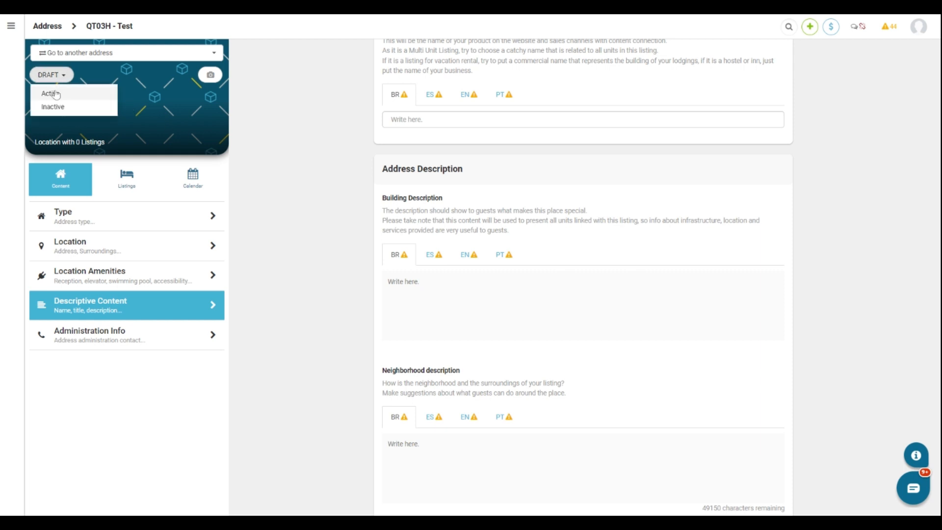
pyautogui.click(67, 96)
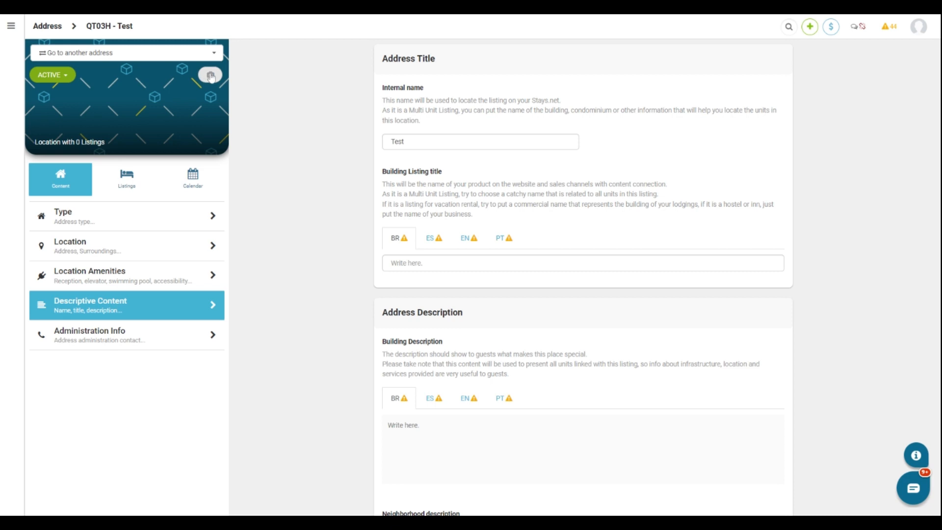
pyautogui.click(210, 75)
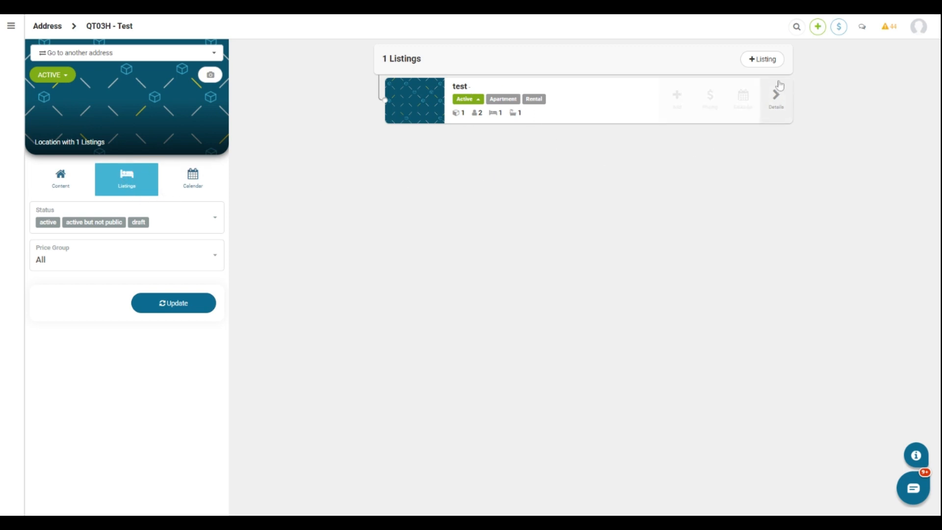
# Step: Open the form for creating a listing inside the address and cancel it
pyautogui.click(766, 61)
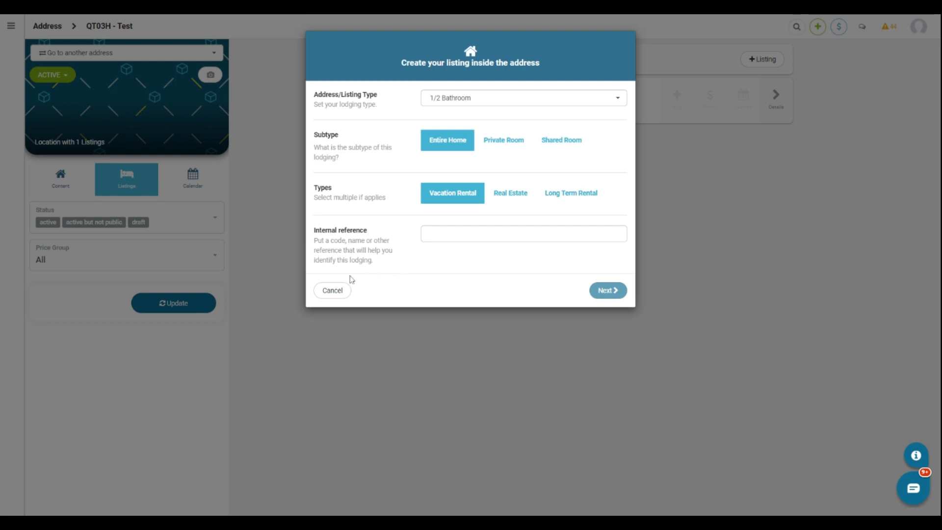
pyautogui.click(333, 291)
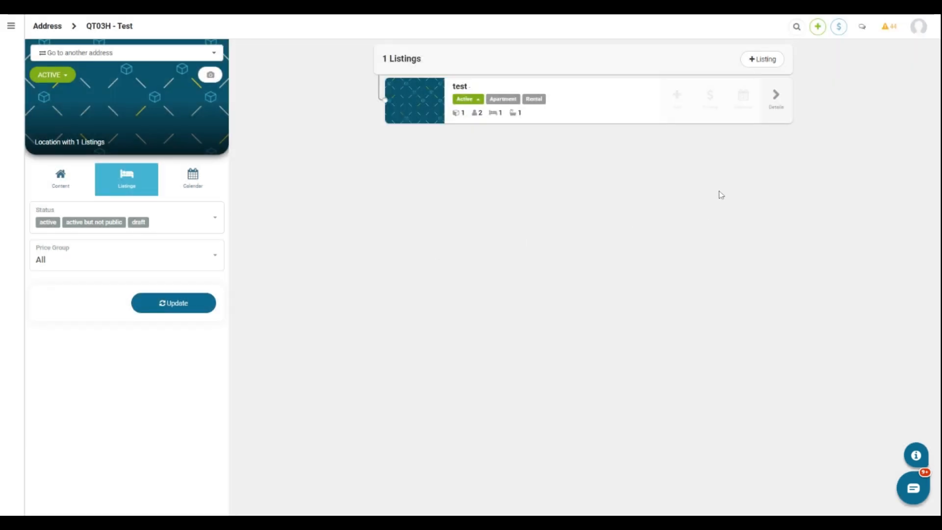
# Step: Duplicate the "test" listing with the internal name "apartment 101" and save the copy
pyautogui.moveTo(678, 112)
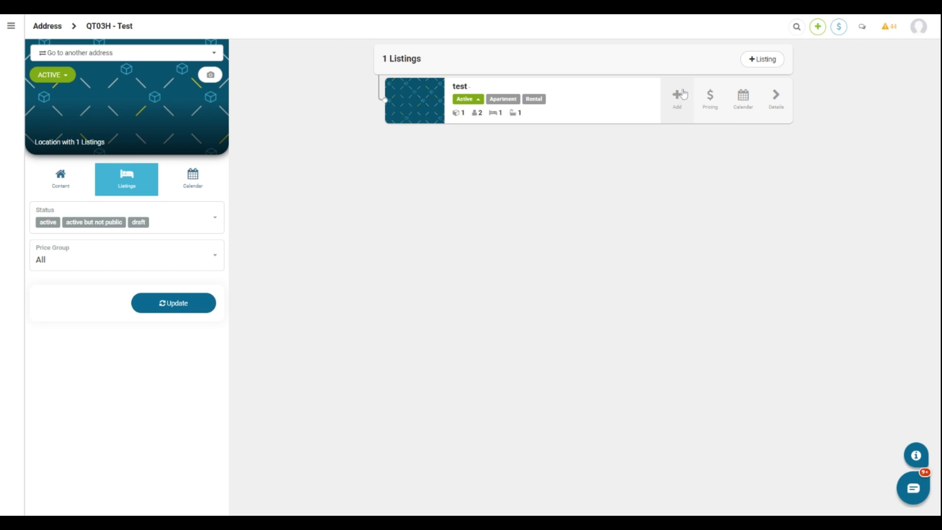
pyautogui.click(685, 96)
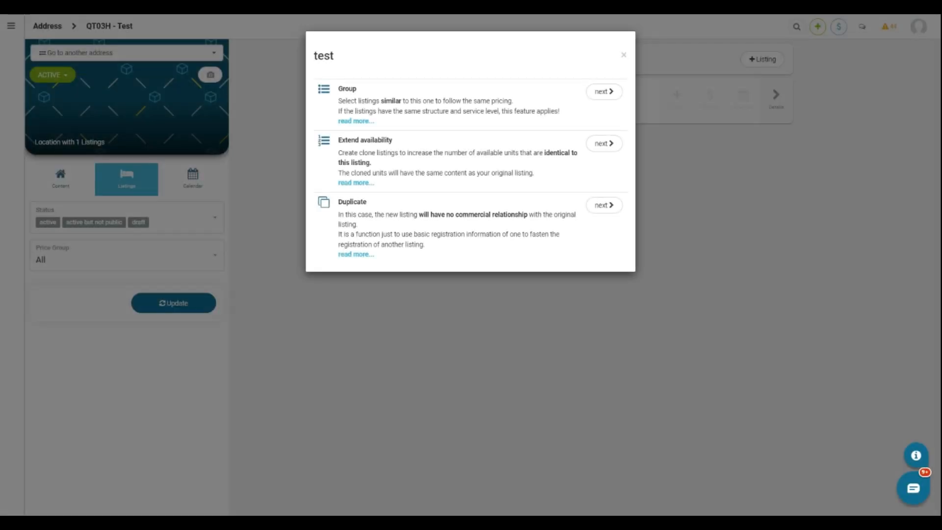
pyautogui.click(604, 206)
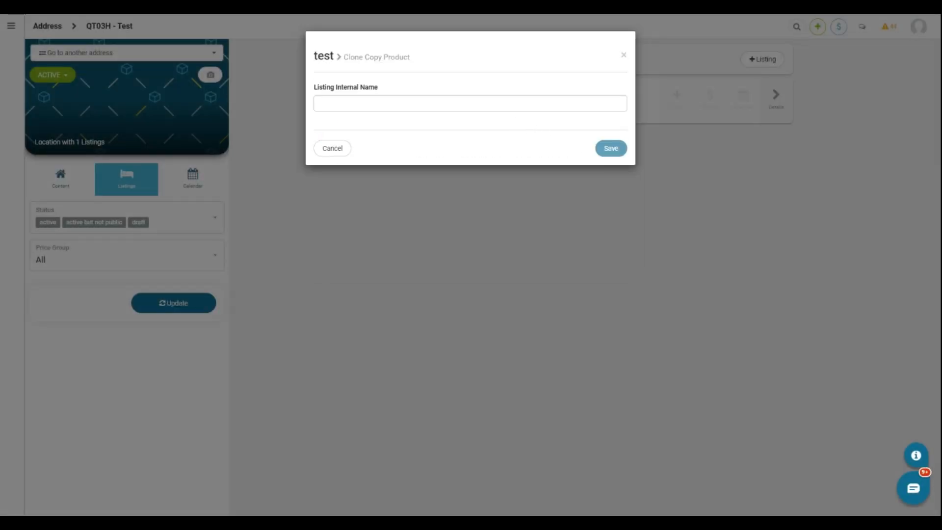
pyautogui.click(470, 103)
pyautogui.write('apartment')
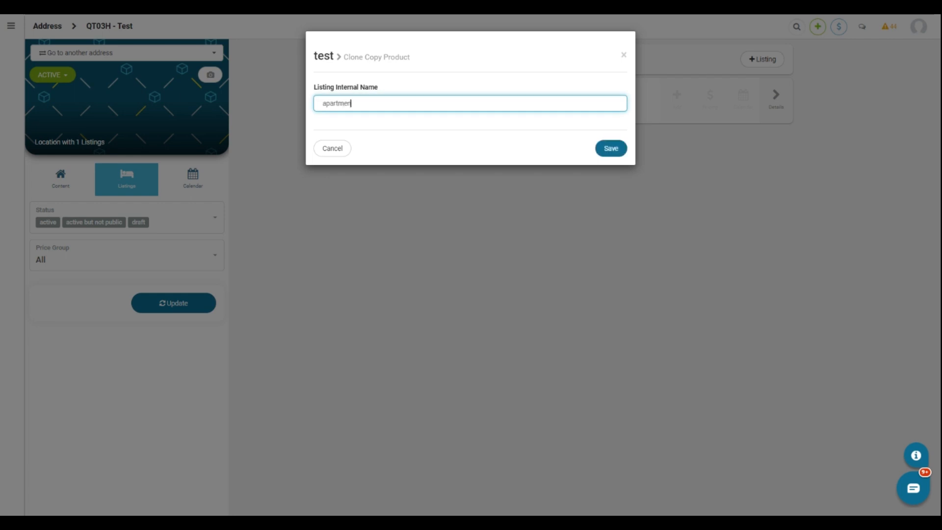
pyautogui.write(' 101')
pyautogui.click(612, 149)
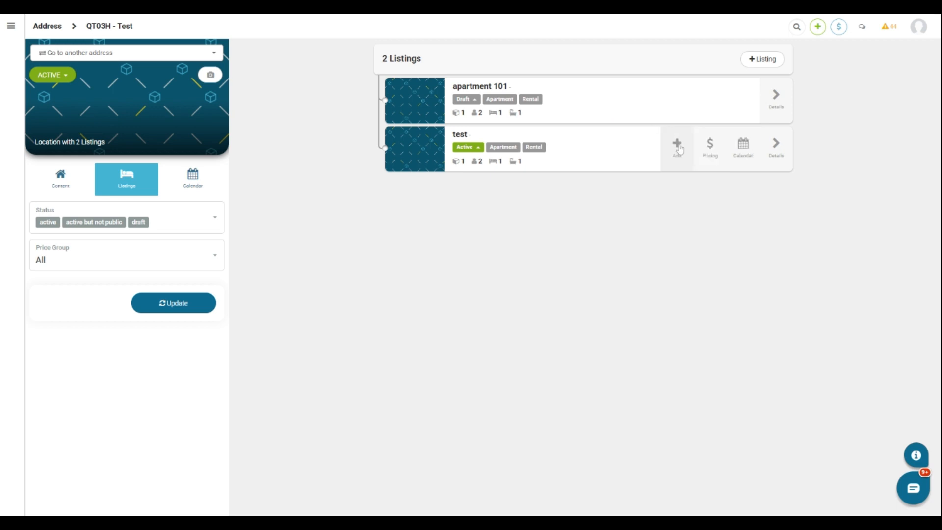
# Step: Duplicate the "test" listing with the internal name "apartment 102" and save the copy
pyautogui.click(679, 147)
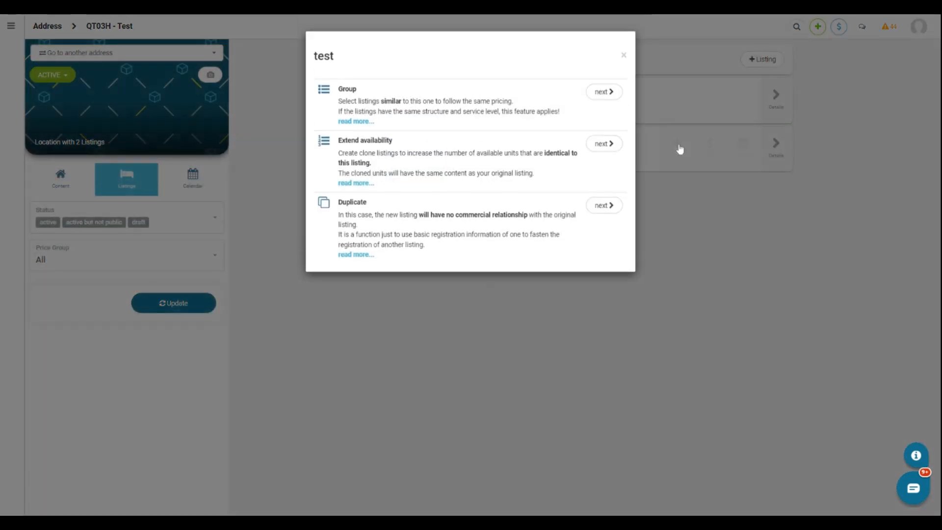
pyautogui.click(604, 205)
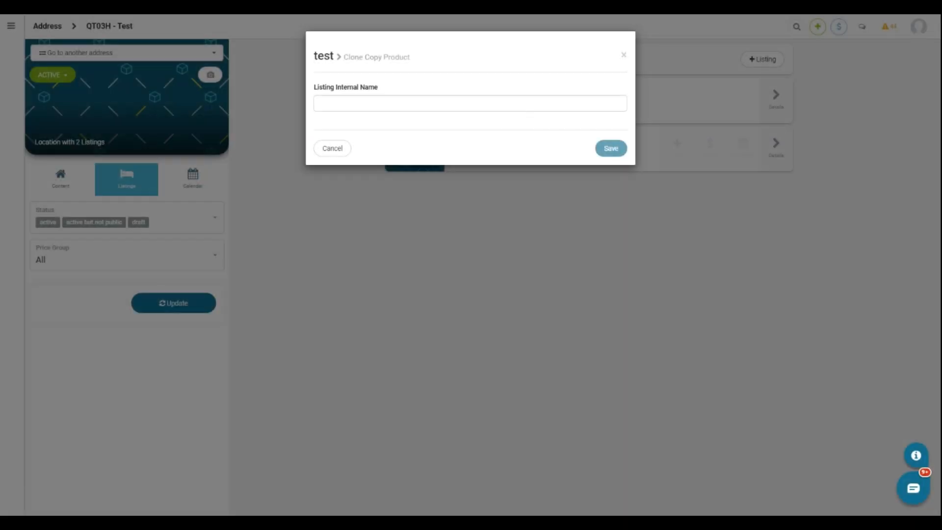
pyautogui.click(515, 103)
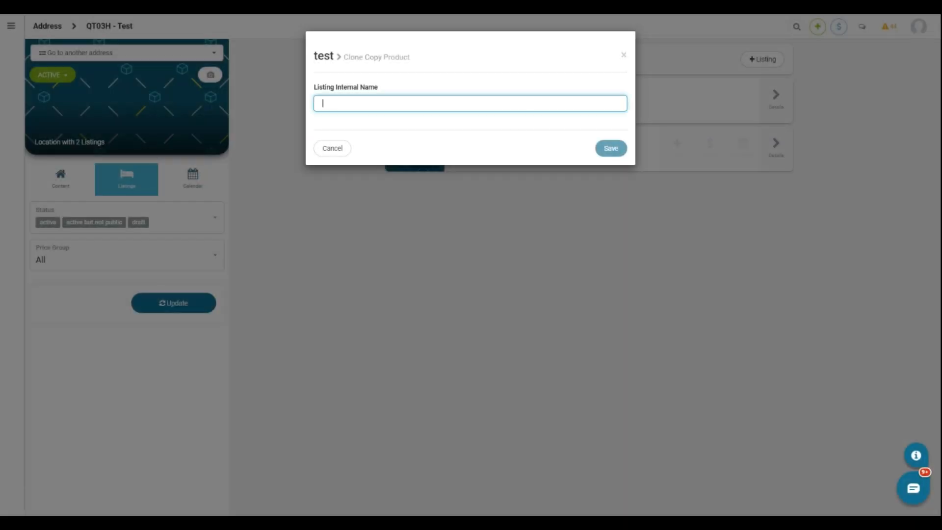
pyautogui.write('apar')
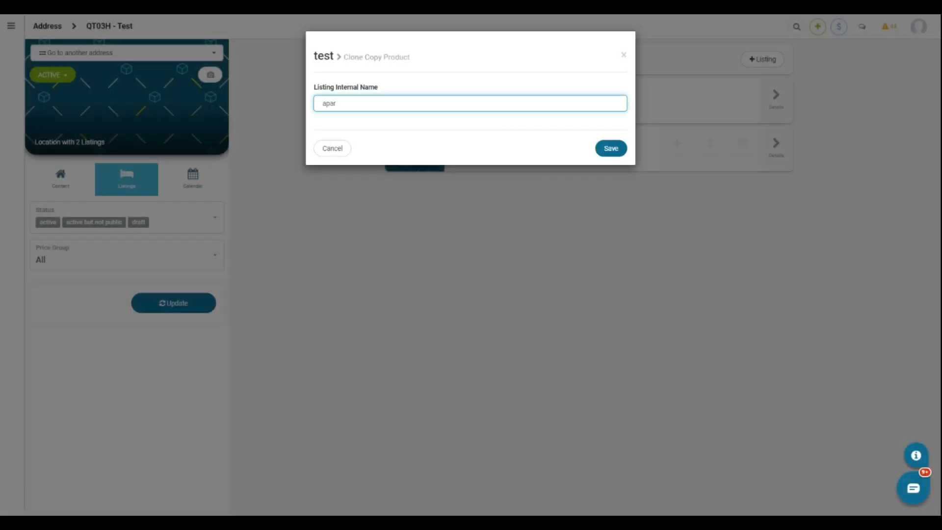
pyautogui.write('tment 101')
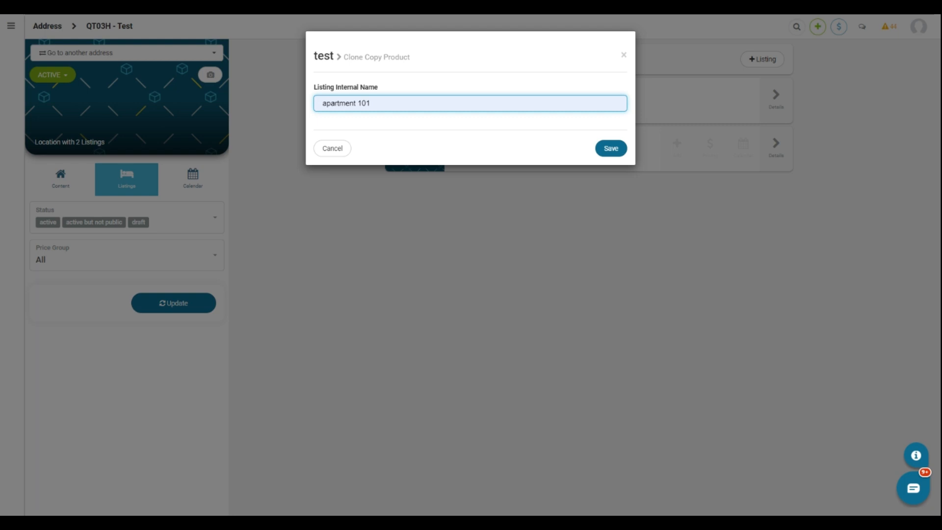
pyautogui.press('BackSpace')
pyautogui.press('BackSpace')
pyautogui.write('apa')
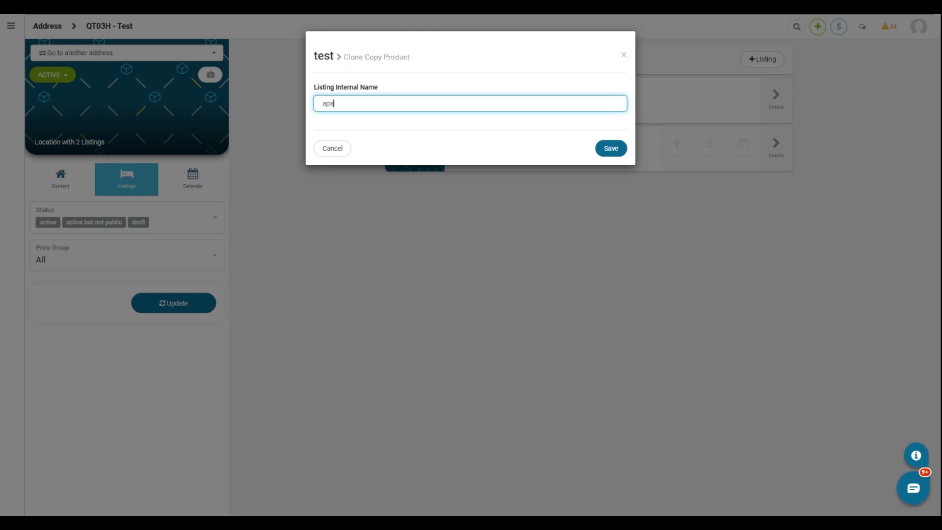
pyautogui.write('rtment 102')
pyautogui.click(593, 137)
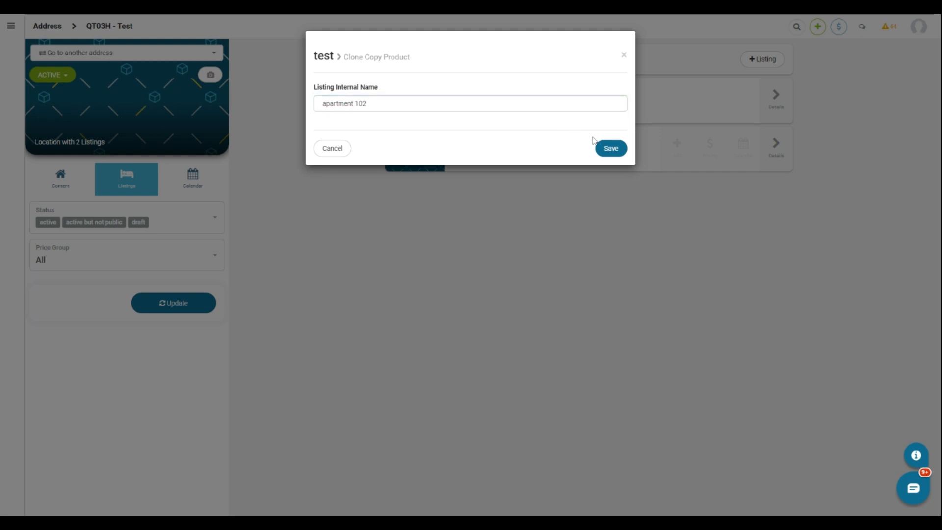
pyautogui.click(618, 155)
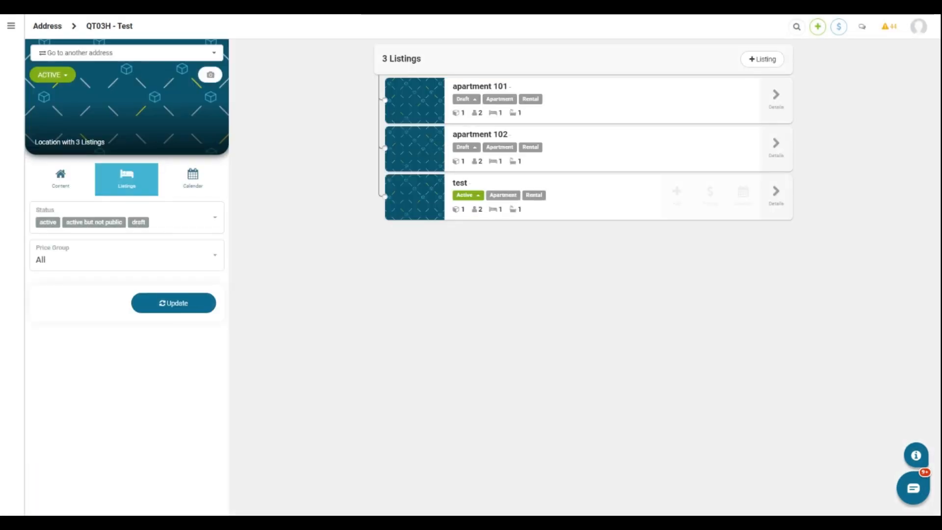
# Step: Set the status of the apartment 101 and apartment 102 listings to Active
pyautogui.click(466, 100)
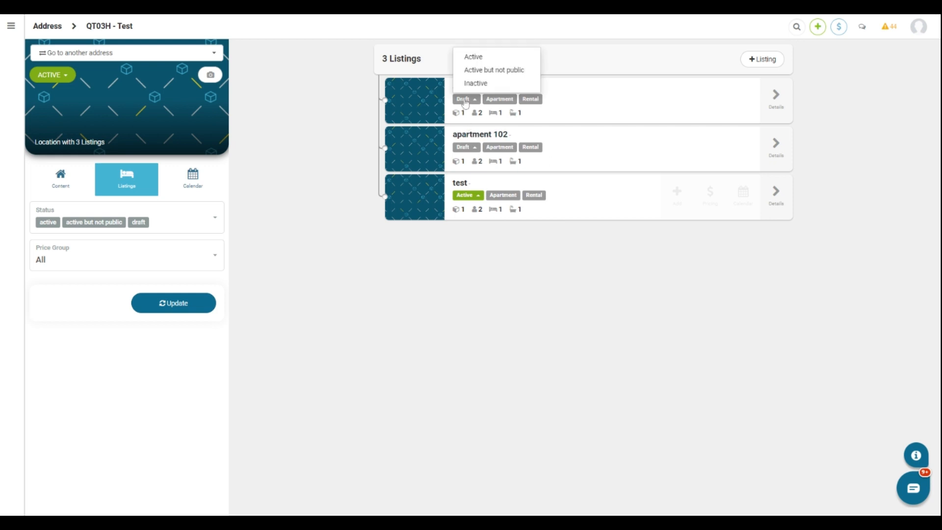
pyautogui.click(472, 57)
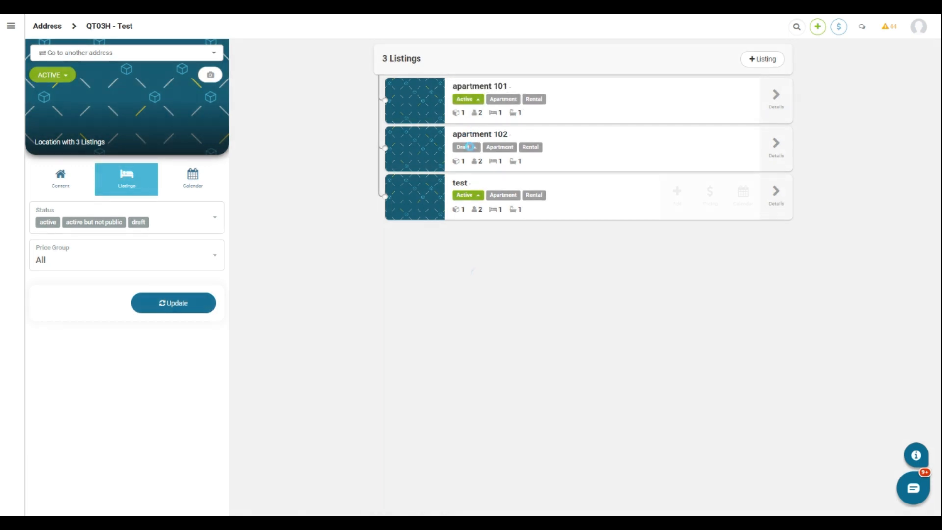
pyautogui.click(467, 99)
pyautogui.click(469, 108)
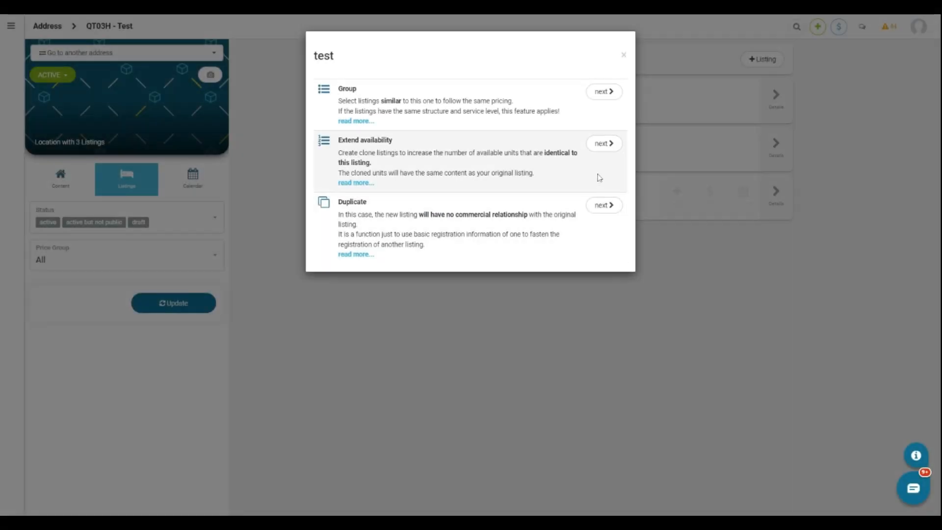
# Step: Group apartment 101 and apartment 102 as children of "test" in a price group named "group", save it and expand the grouped listings
pyautogui.click(602, 91)
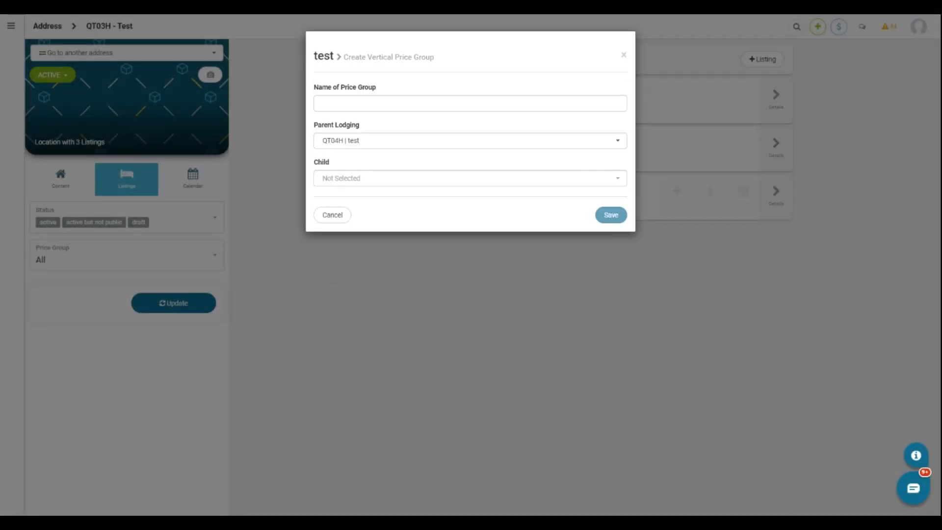
pyautogui.click(459, 104)
pyautogui.write('g')
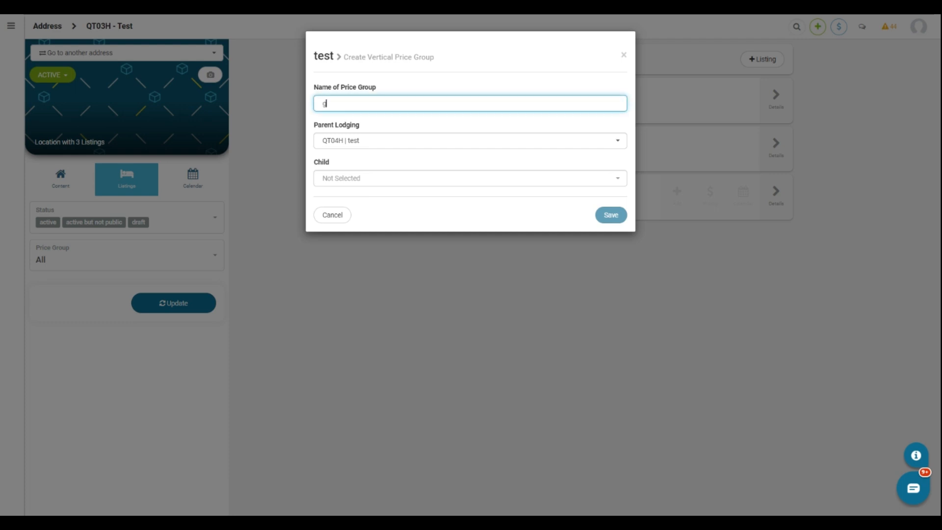
pyautogui.write('roup')
pyautogui.click(469, 179)
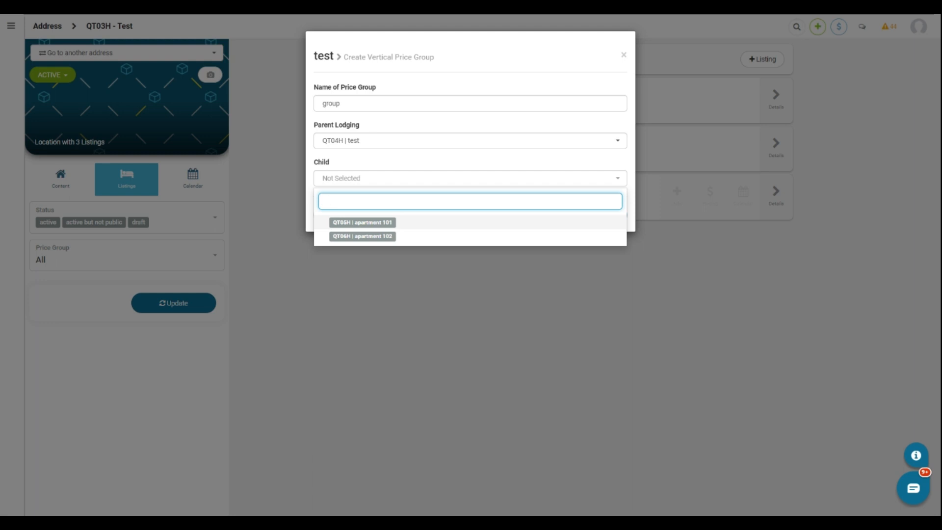
pyautogui.click(393, 225)
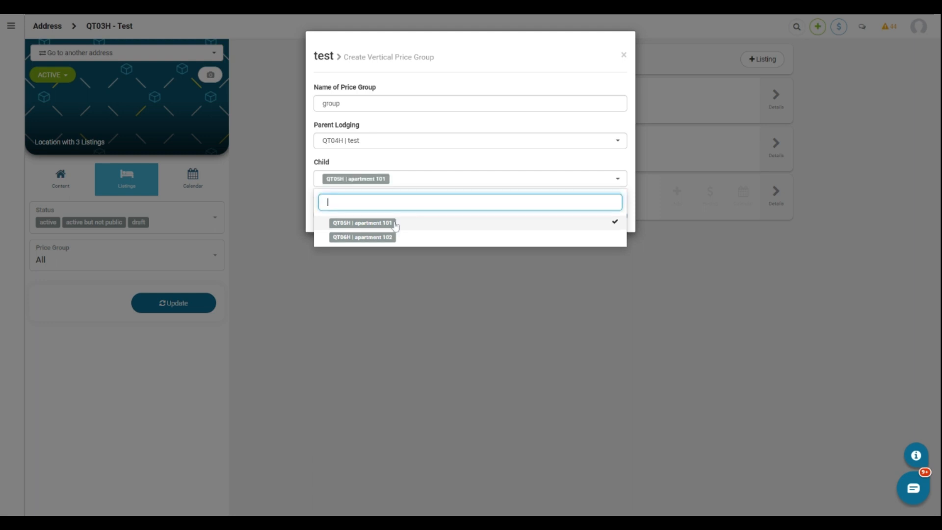
pyautogui.click(391, 237)
pyautogui.click(595, 144)
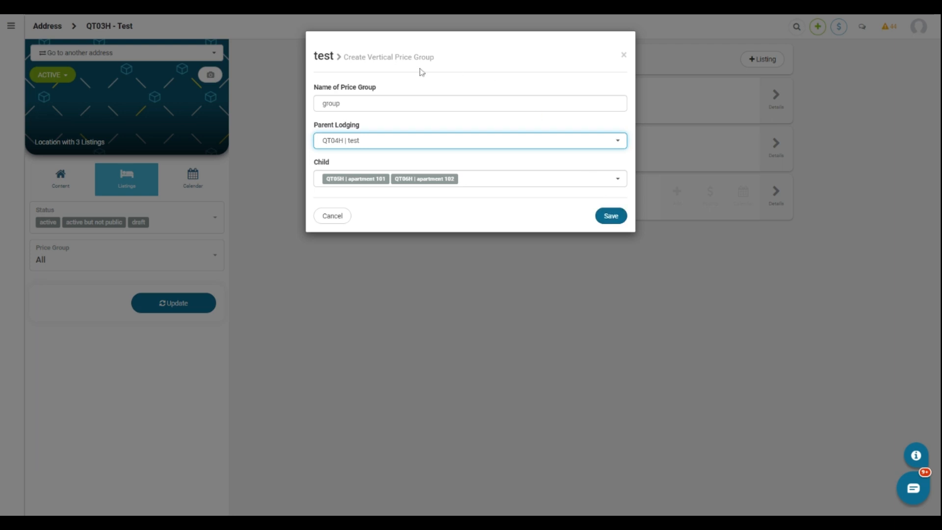
pyautogui.click(611, 217)
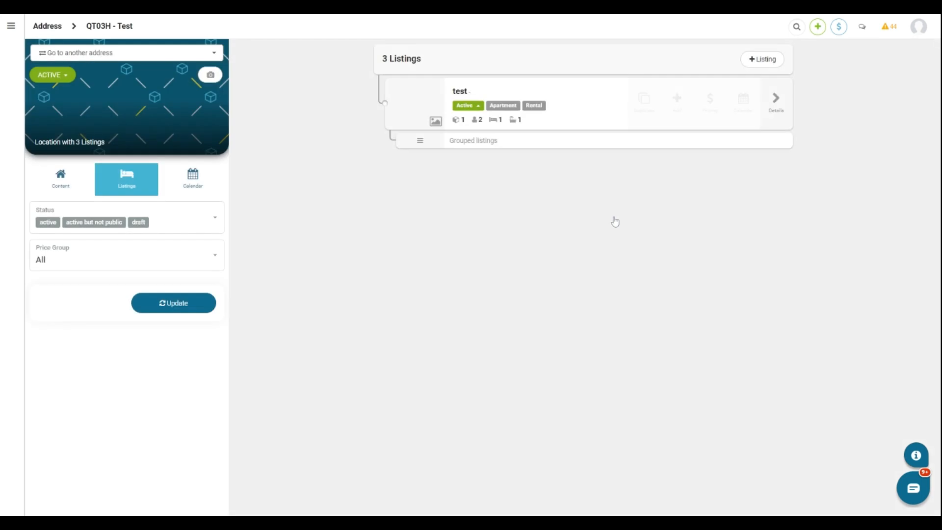
pyautogui.click(420, 144)
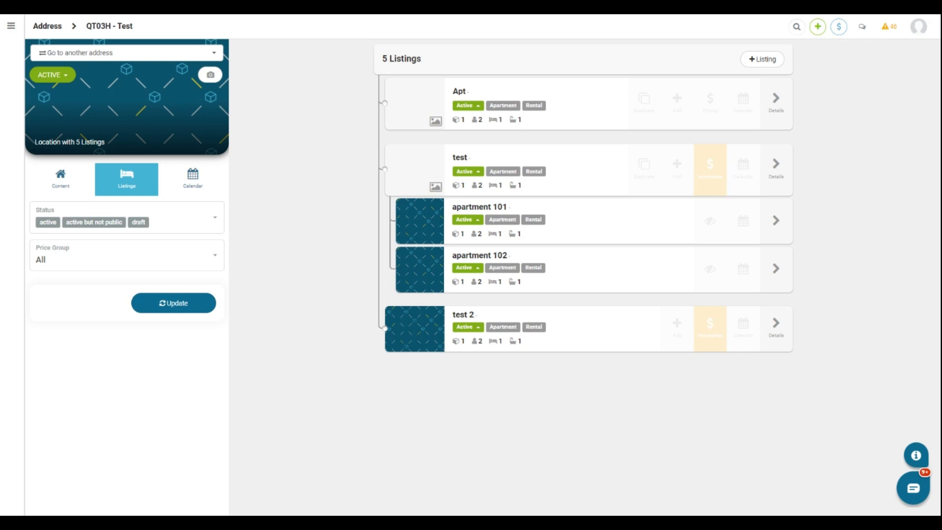
# Step: Extend the availability of "test 2" with clone group "name", quantity 1 and internal name "name 2", save it and expand the cloned listings
pyautogui.click(678, 328)
pyautogui.click(604, 143)
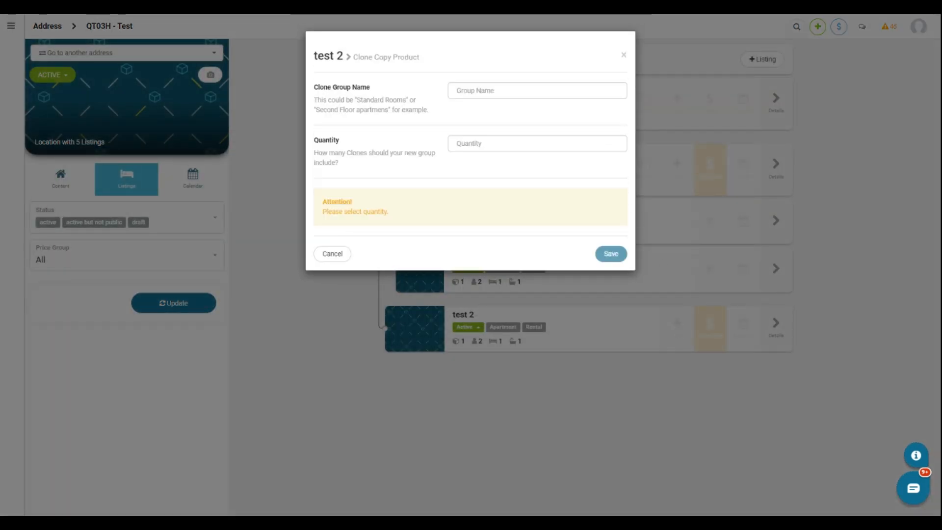
pyautogui.write('name')
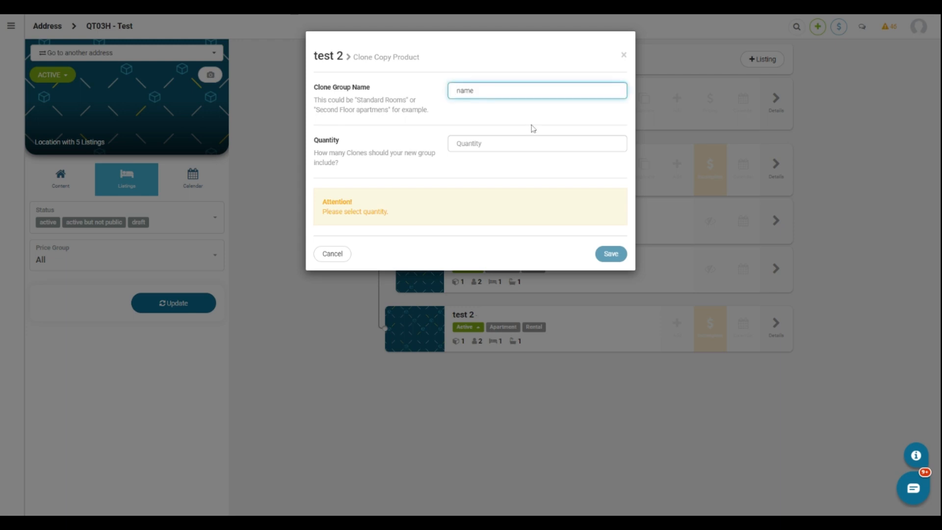
pyautogui.press('Tab')
pyautogui.write('1')
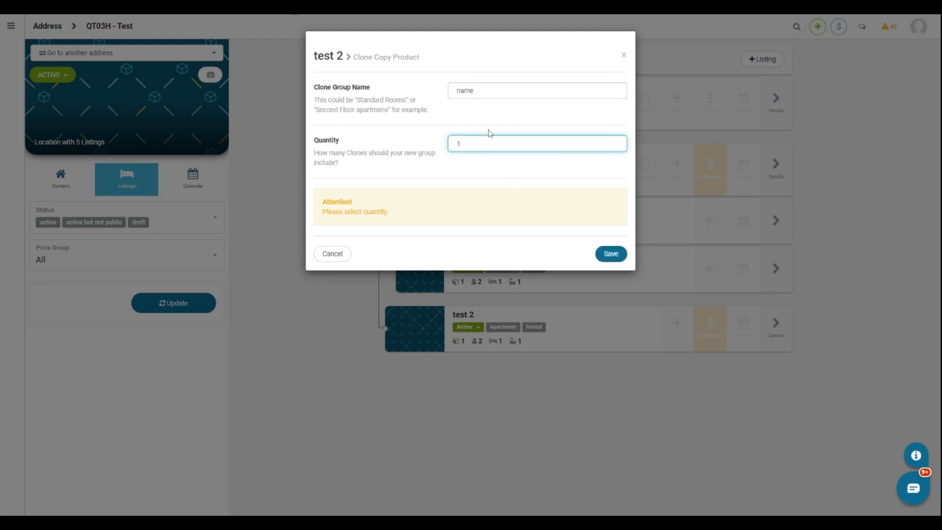
pyautogui.click(465, 90)
pyautogui.click(382, 257)
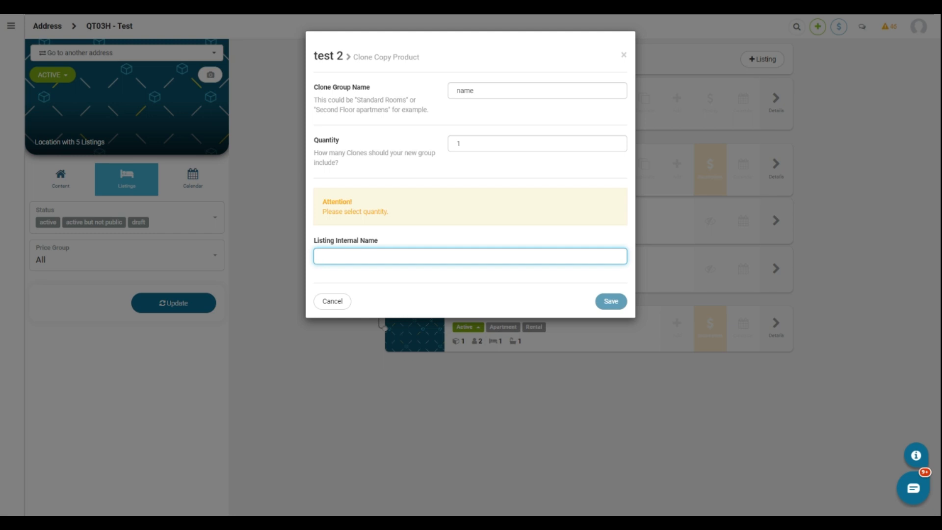
pyautogui.write('name 2')
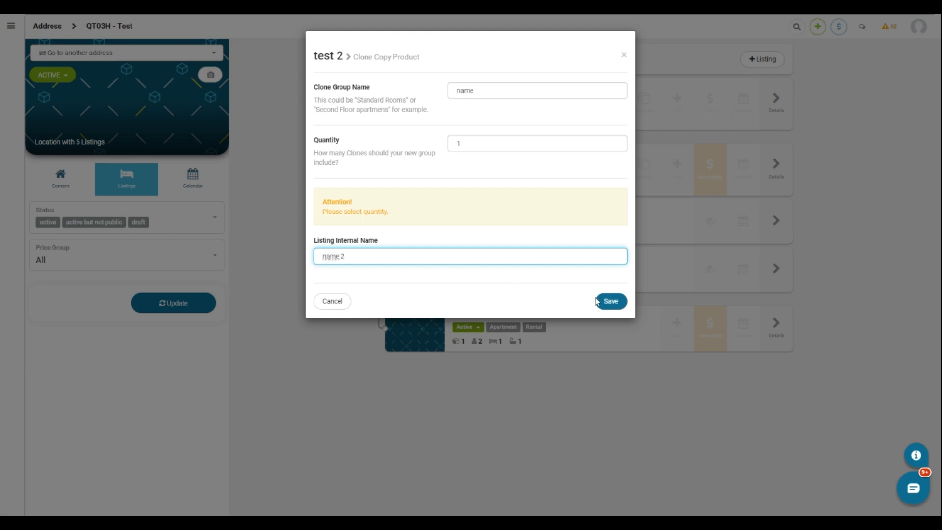
pyautogui.click(611, 302)
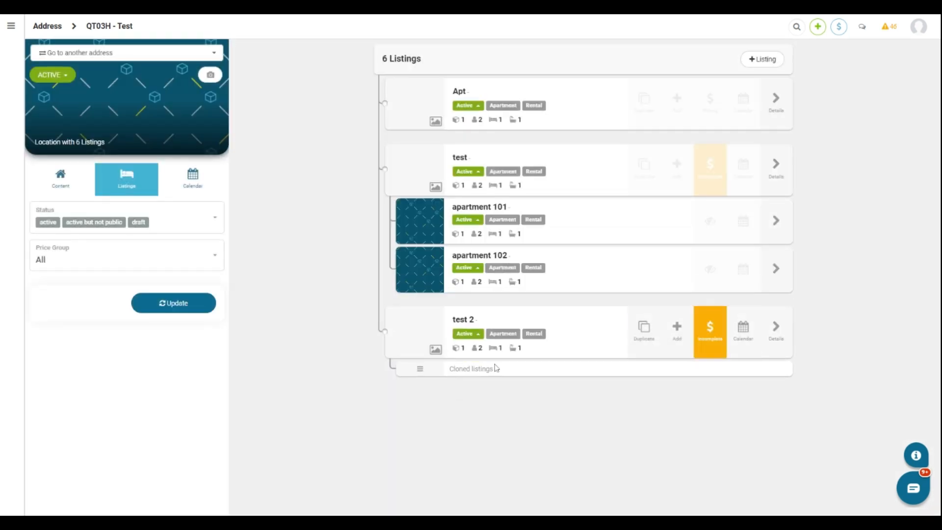
pyautogui.click(421, 369)
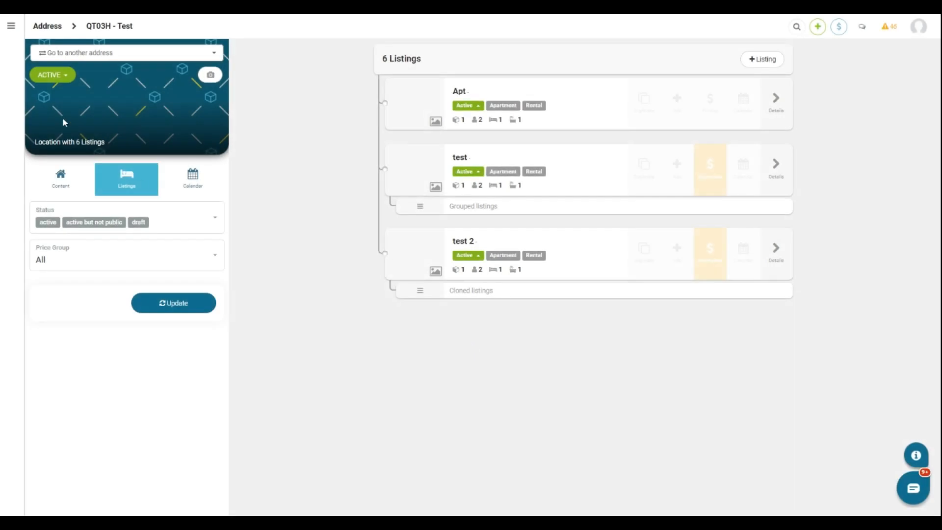
# Step: Open the calendar list screen and expand the apartment 101, apartment 102 and test 2 rows under Test to examine their pricing
pyautogui.click(10, 26)
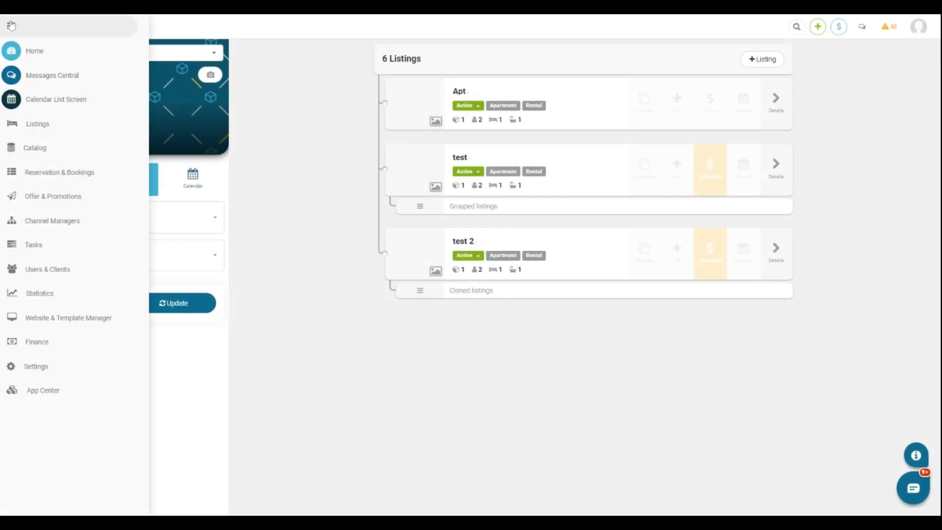
pyautogui.click(37, 100)
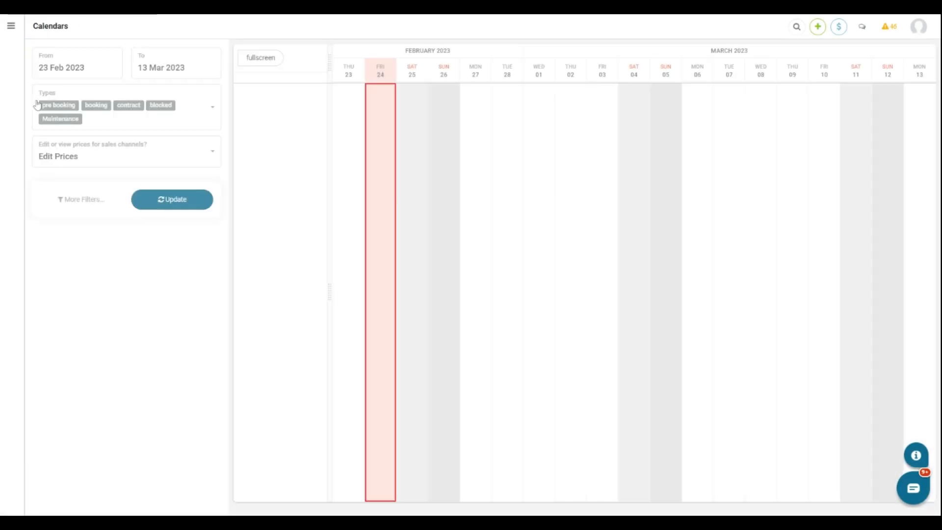
pyautogui.scroll(-15, 278, 277)
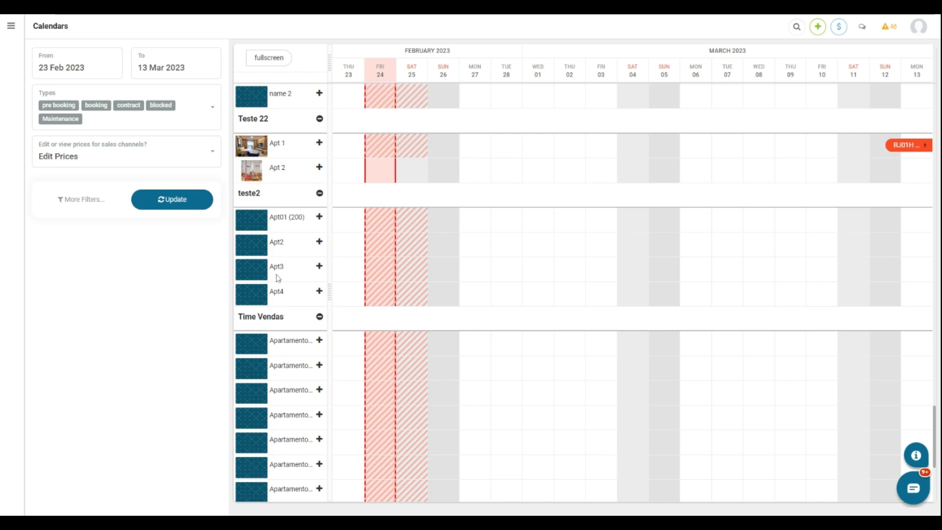
pyautogui.scroll(5, 289, 263)
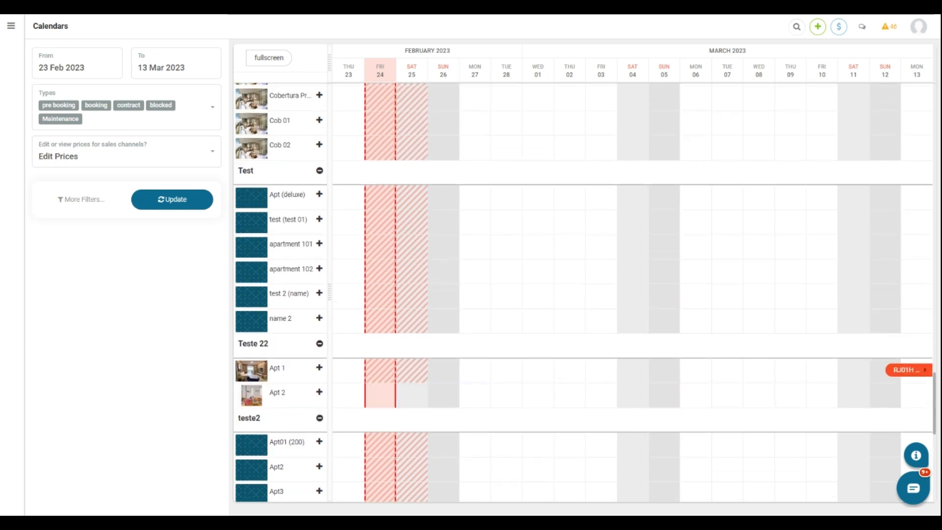
pyautogui.click(319, 244)
pyautogui.click(320, 291)
pyautogui.click(320, 337)
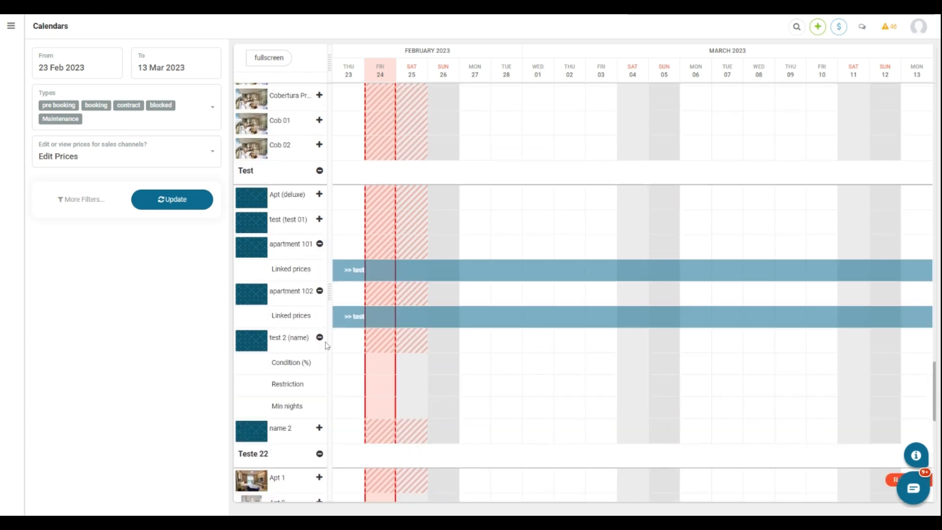